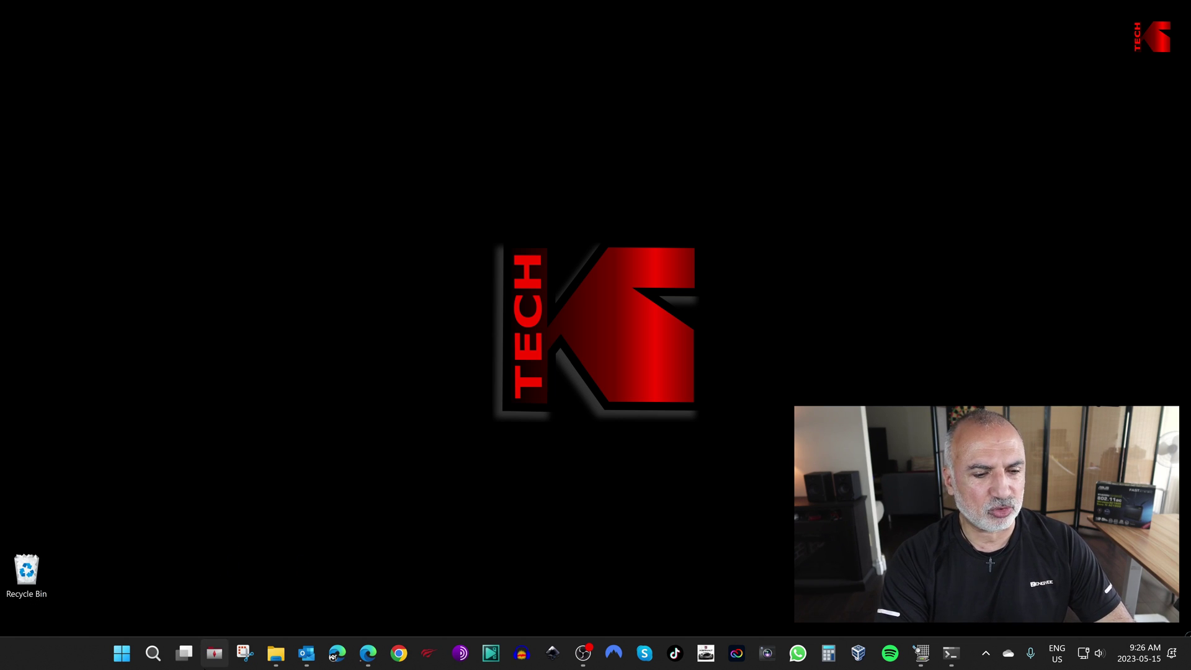
- Launch Command Prompt from Windows search and run ipconfig to list the network configuration
click(151, 654)
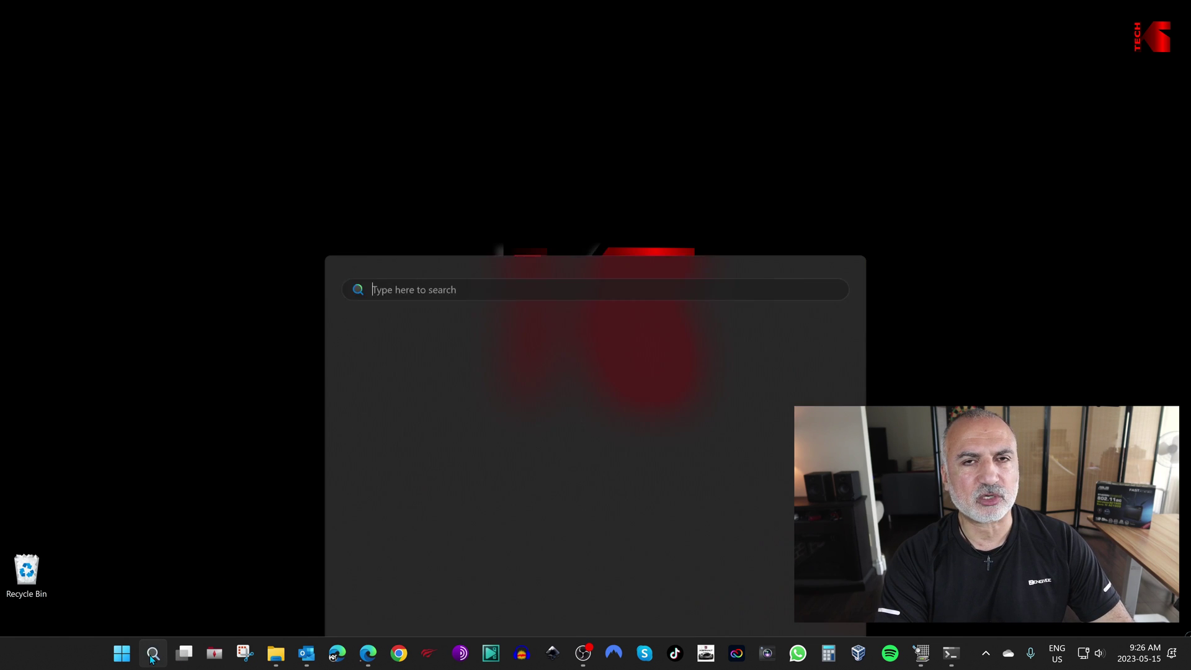
text(cmd)
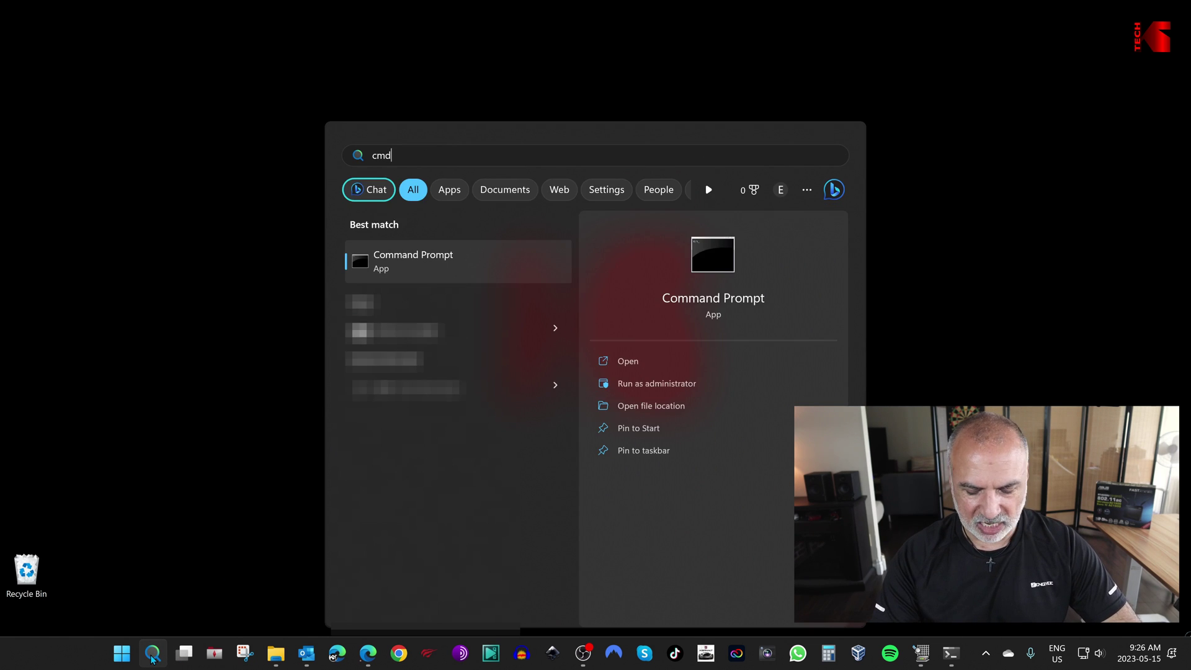
key(Return)
text(ipconfi)
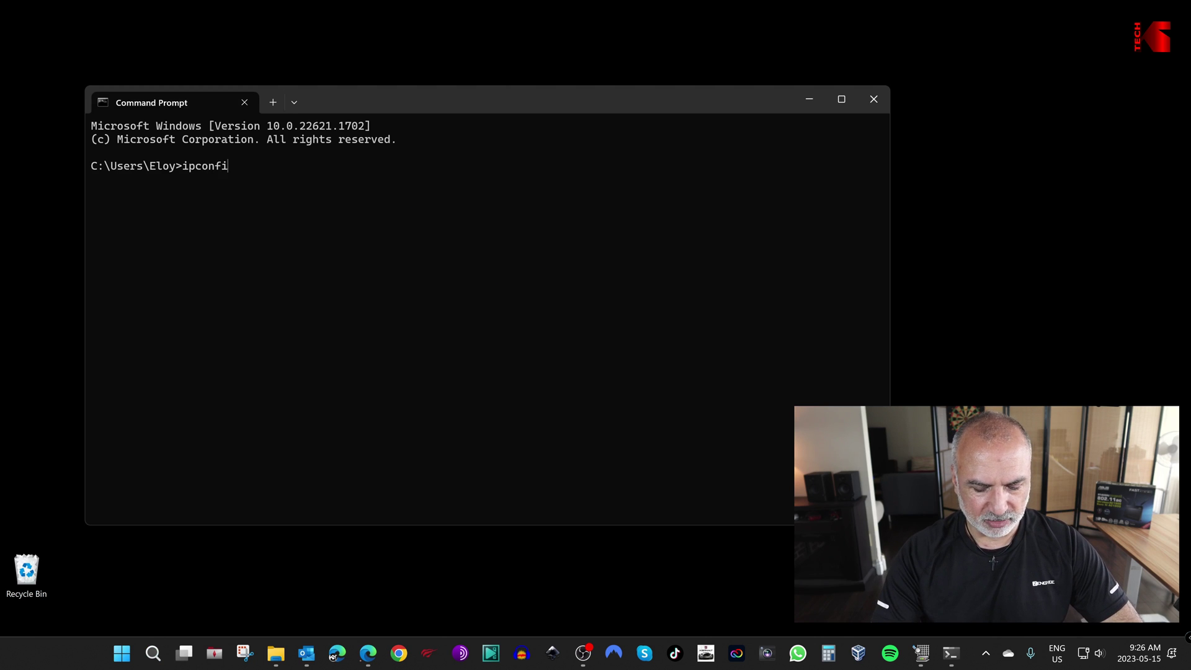
text(g)
key(Return)
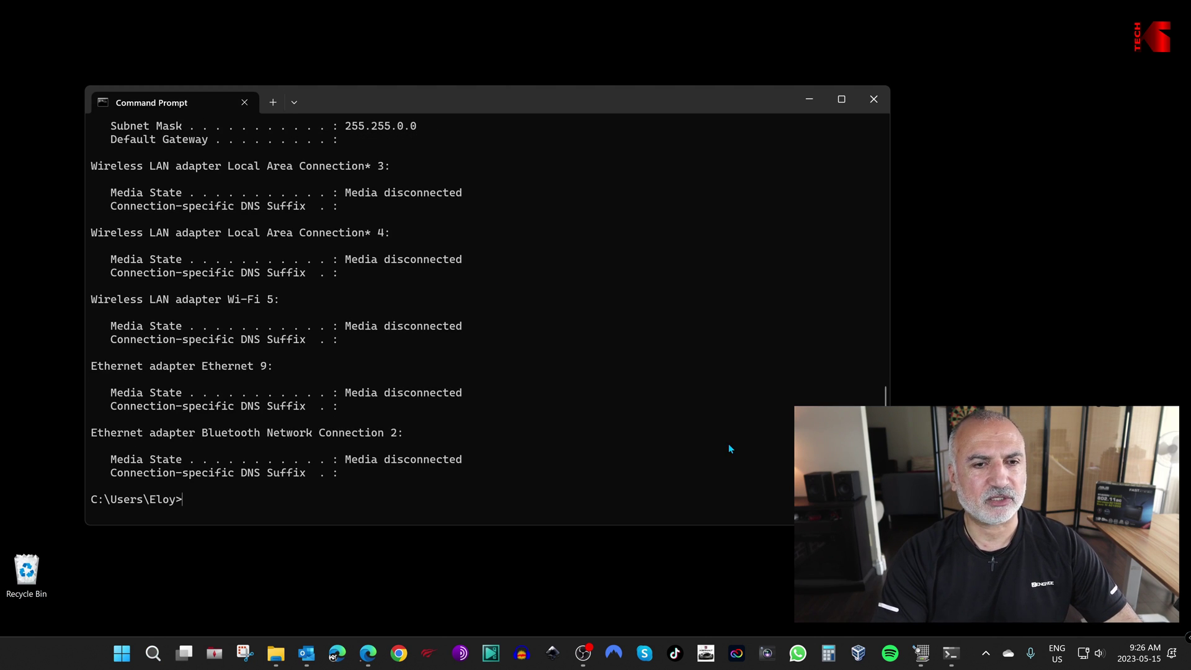
scroll(531, 391, up, 3)
scroll(606, 373, up, 2)
scroll(557, 344, up, 3)
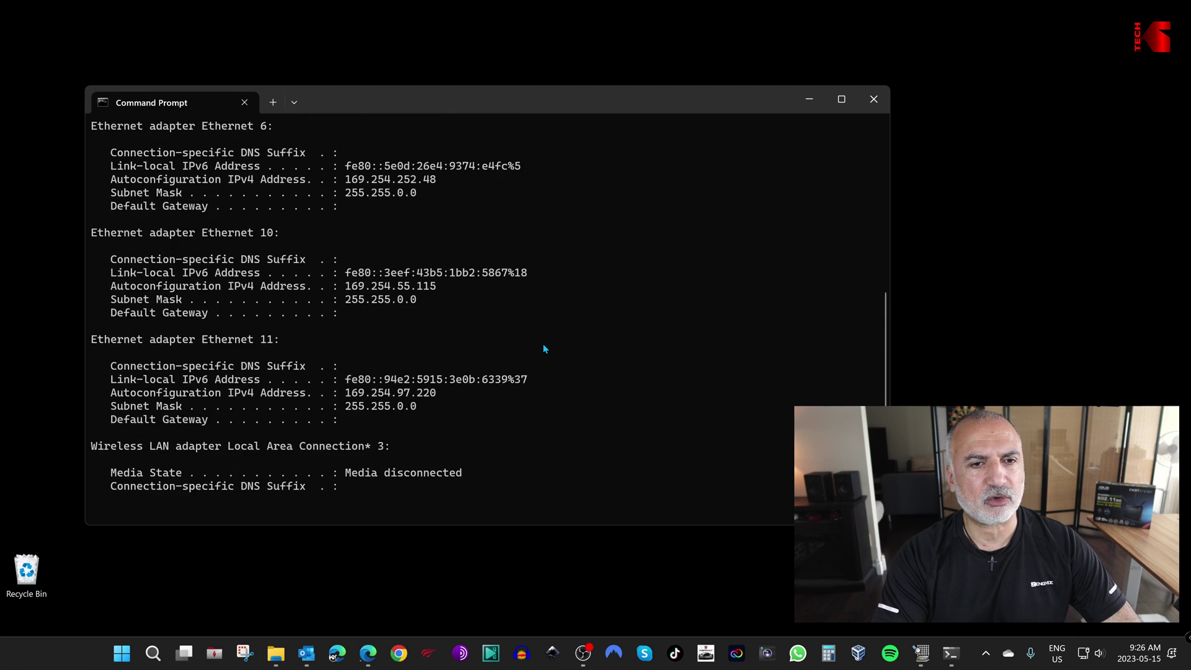
scroll(544, 348, up, 3)
scroll(544, 348, up, 2)
scroll(409, 360, up, 1)
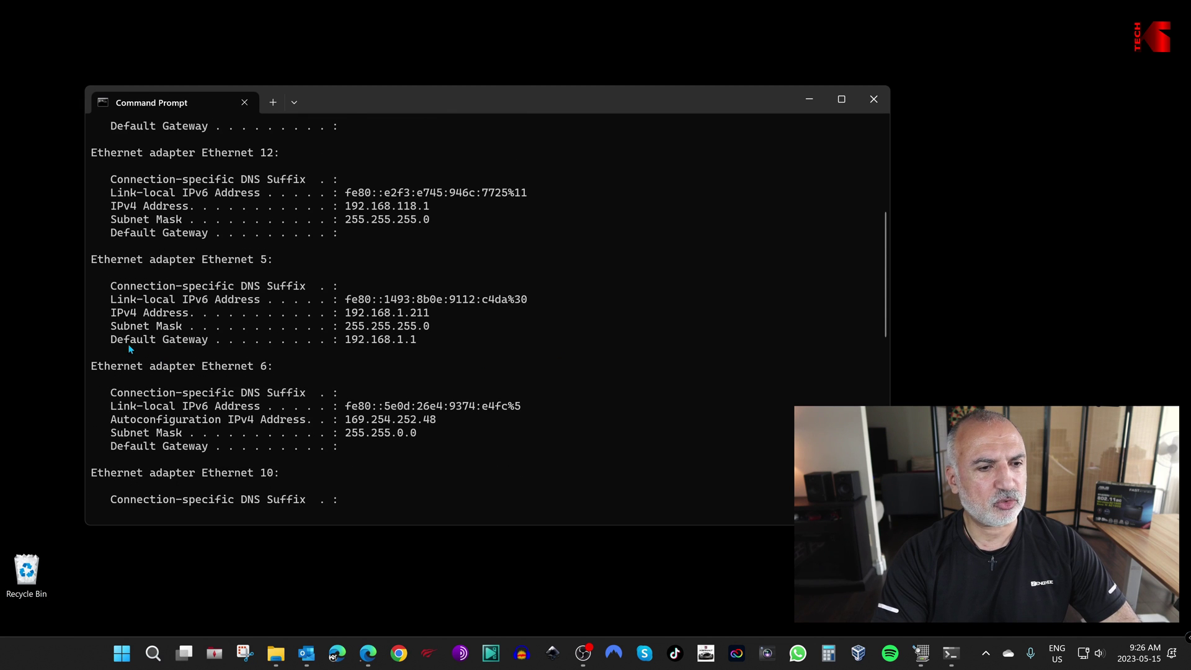
- Select the Ethernet adapter's Default Gateway address, 192.168.1.1
click(415, 342)
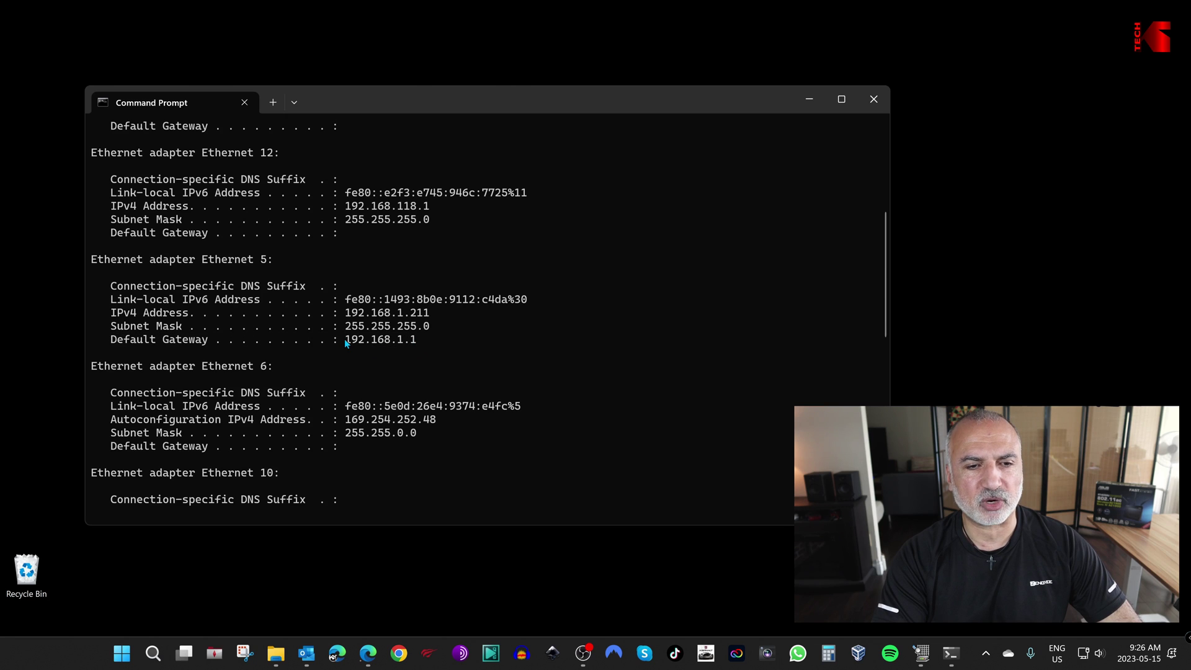
drag(341, 339, 404, 347)
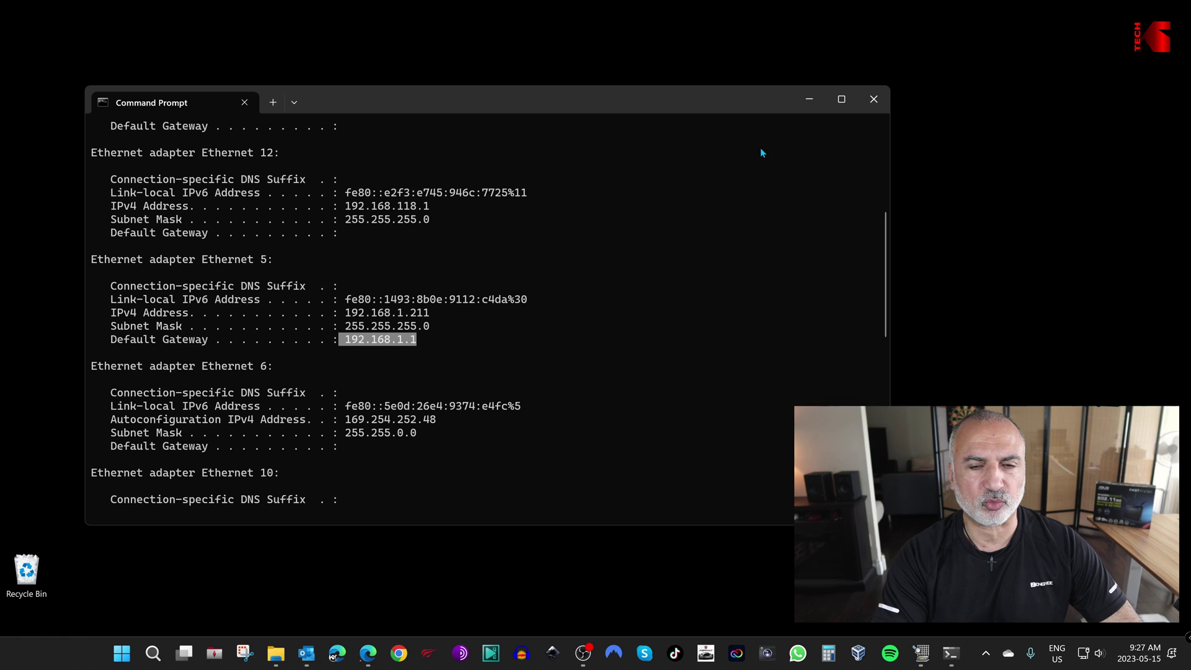
- Minimize the console and load the router sign-in page at 192.168.1.1 in a private Edge window
click(809, 98)
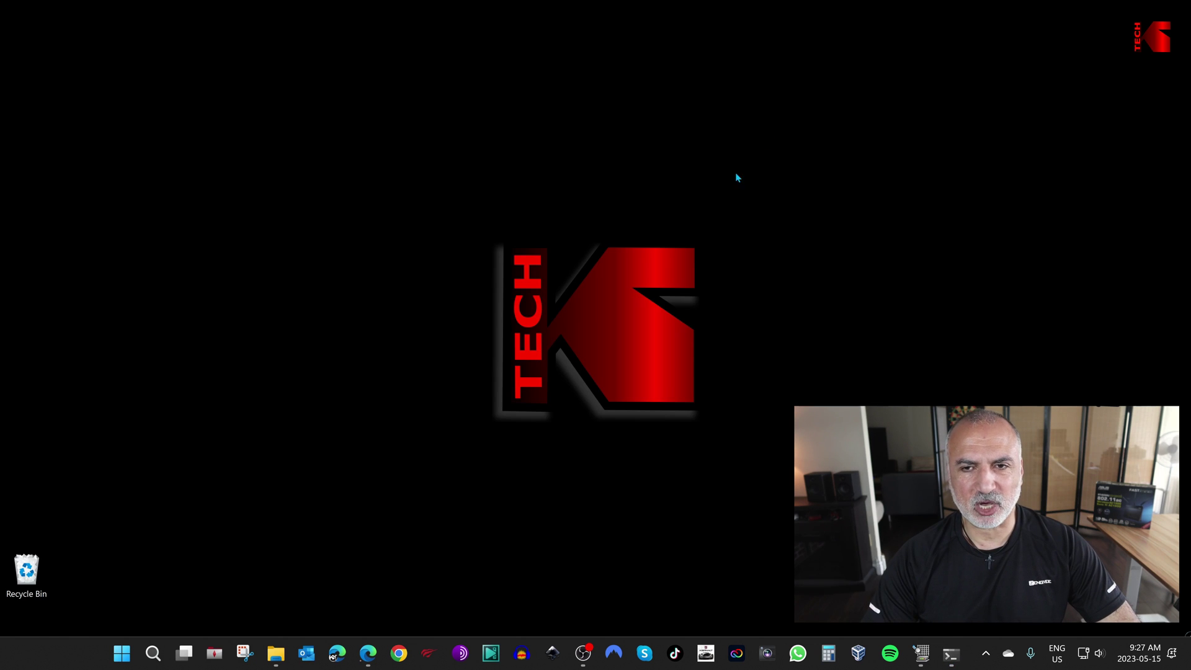
click(368, 654)
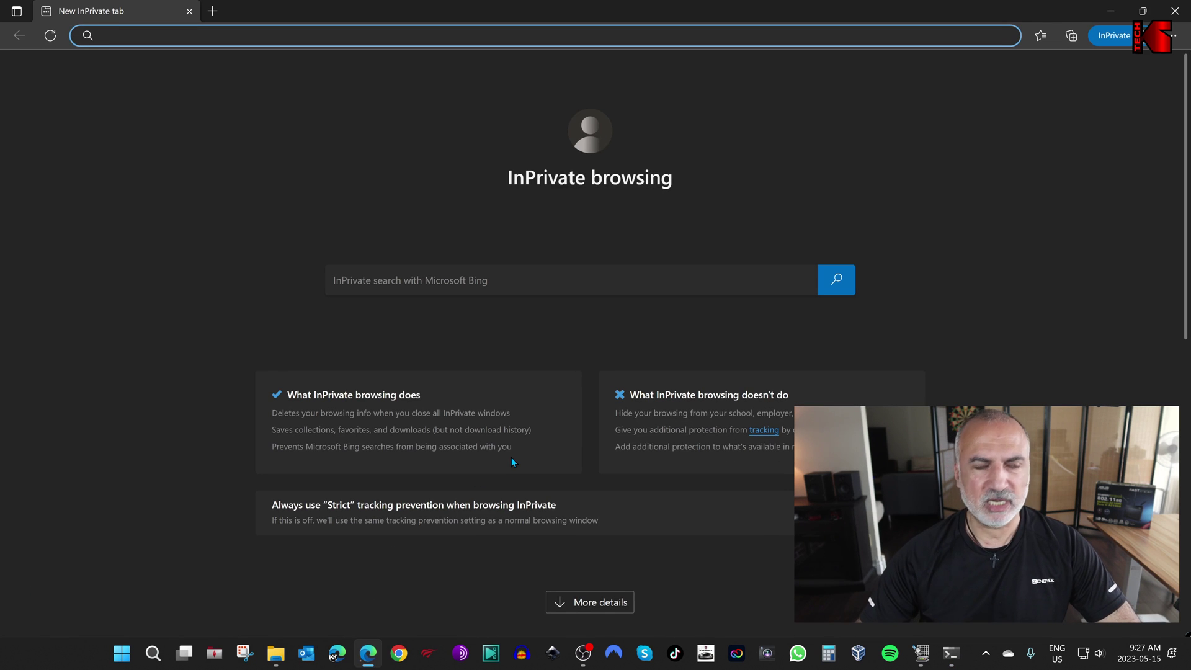
text(192.16)
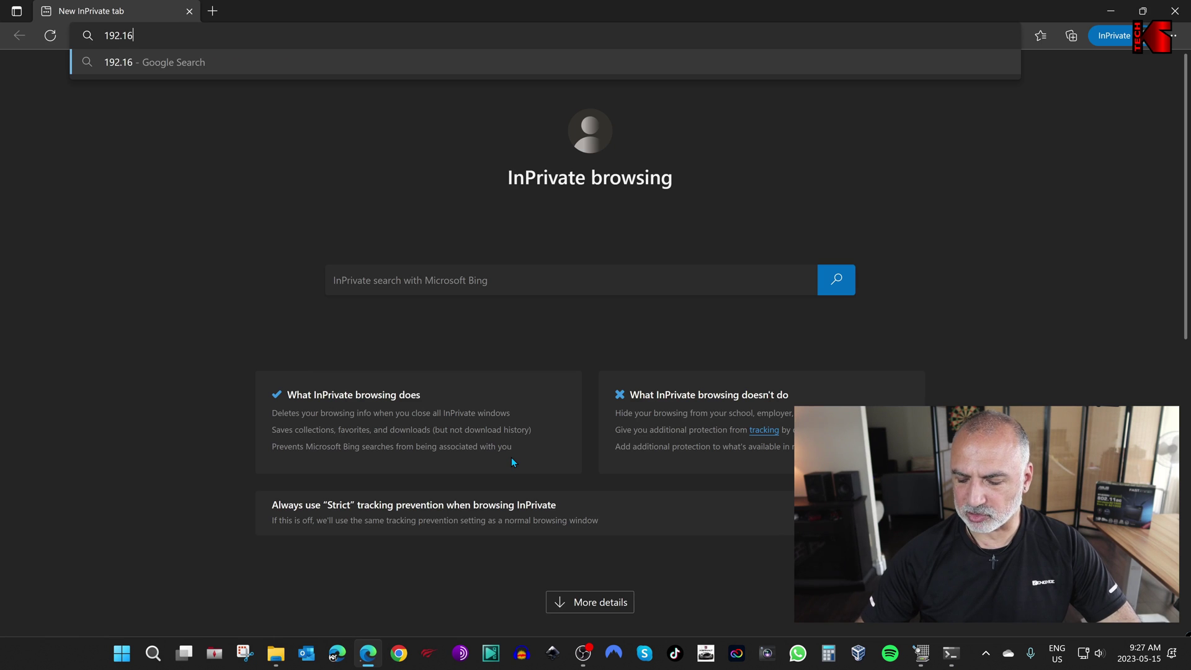
text(1.1)
key(Return)
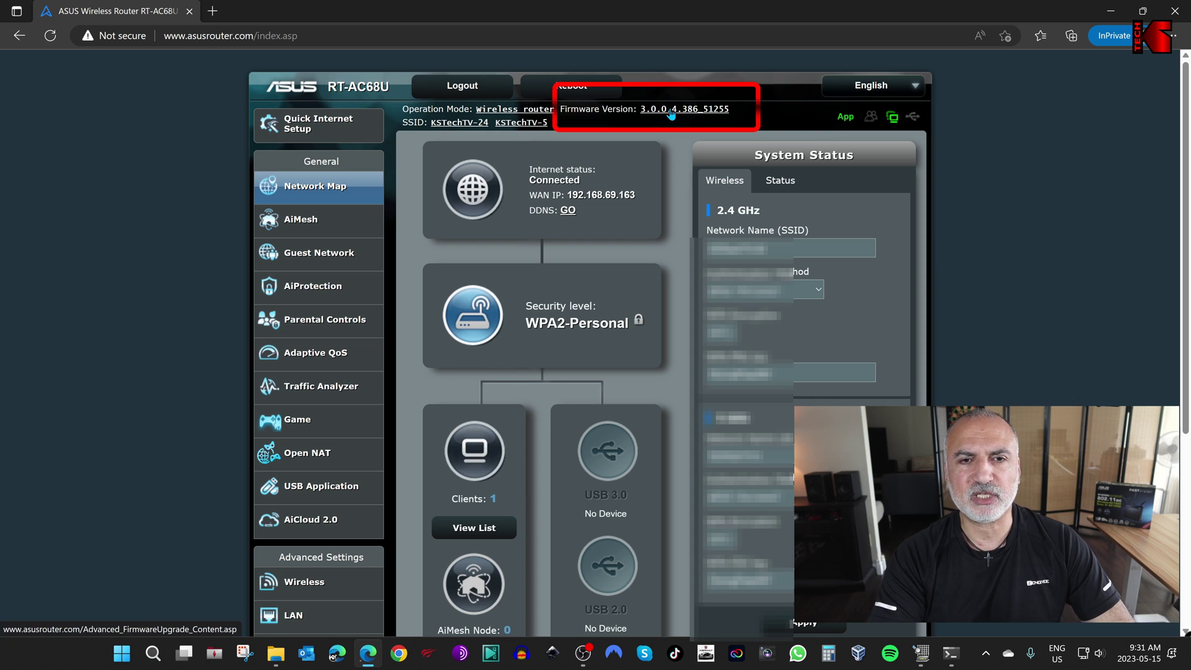
scroll(337, 401, down, 3)
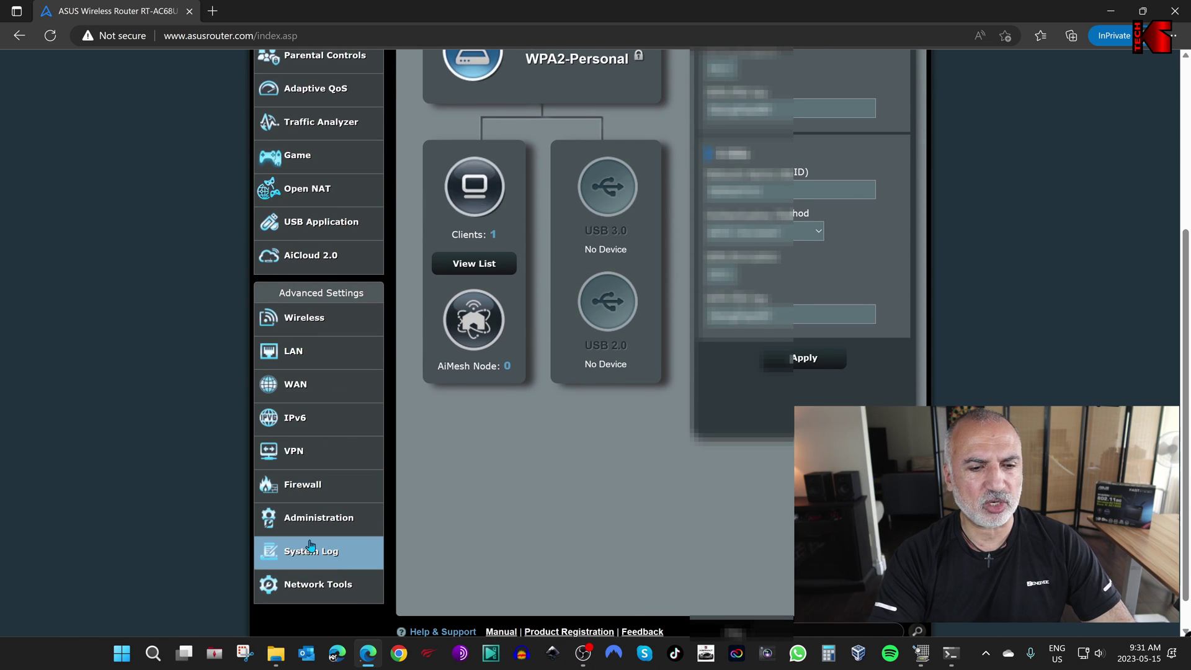
- Go to Administration > Firmware Upgrade, showing current version 3.0.0.4.386_51255
click(316, 520)
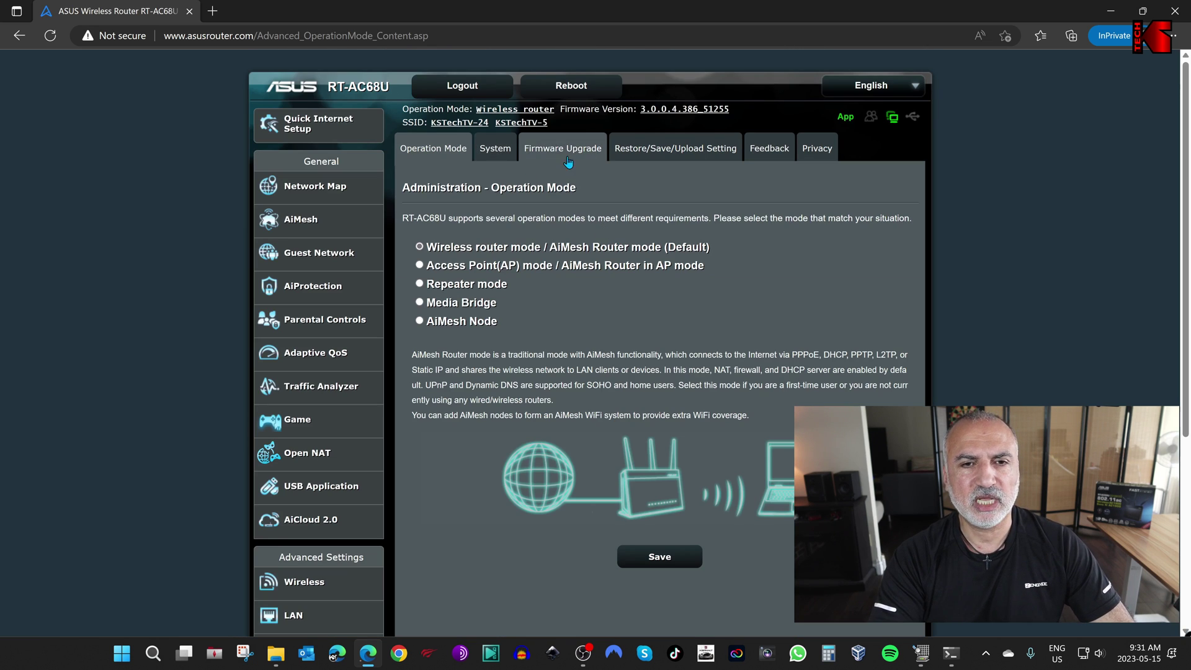
click(562, 150)
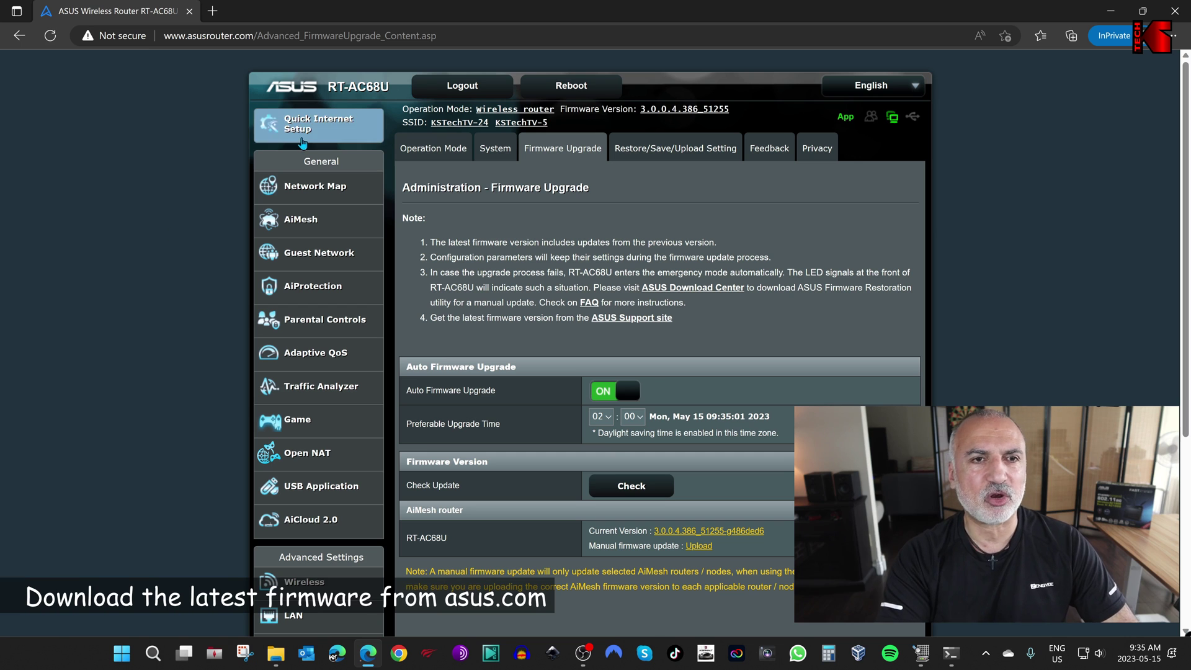
- Browse asus.com in a new tab and reach the ASUS Download Center via Support
click(214, 12)
text(as)
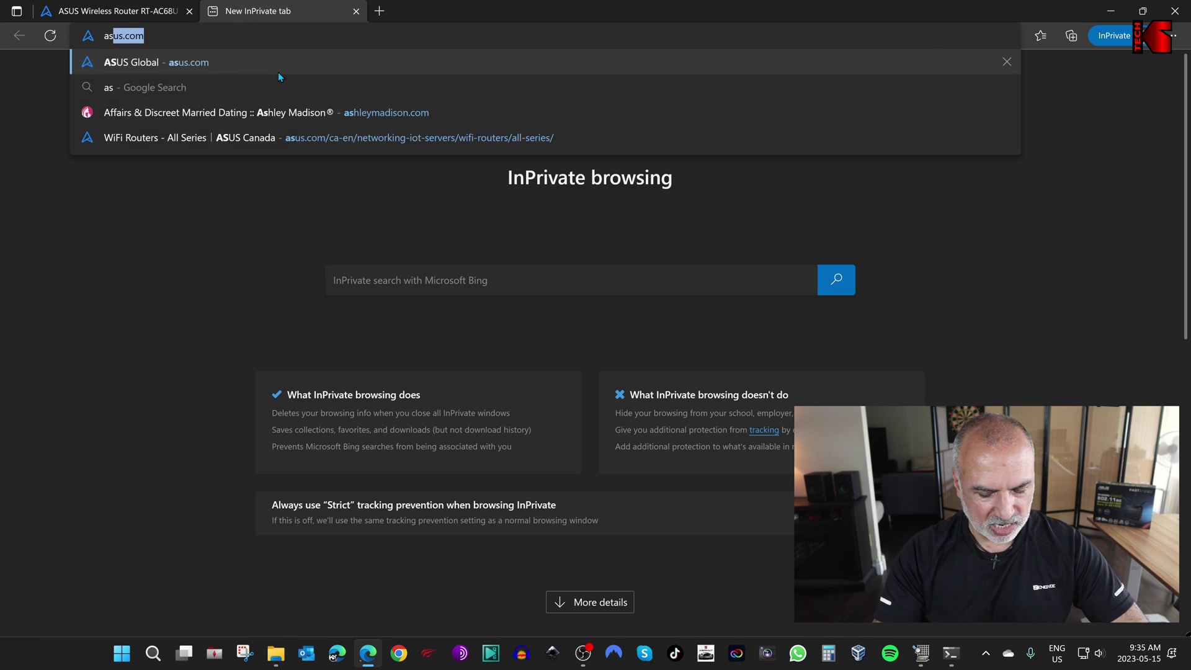
text(us)
key(Return)
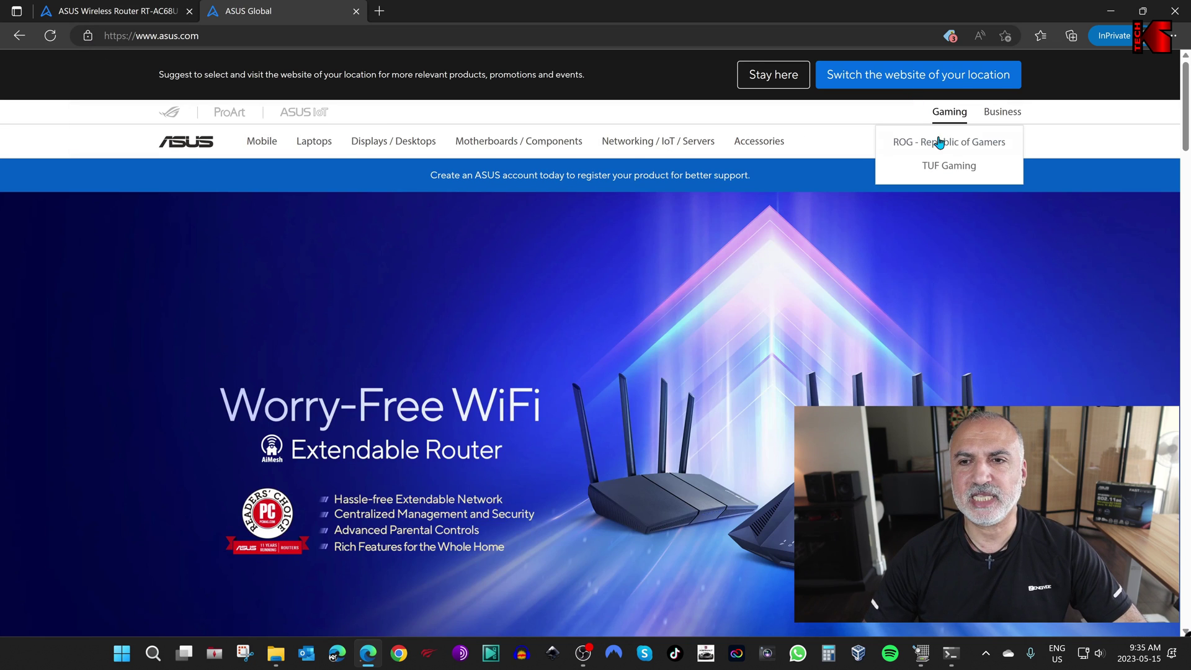
mouse_move(940, 141)
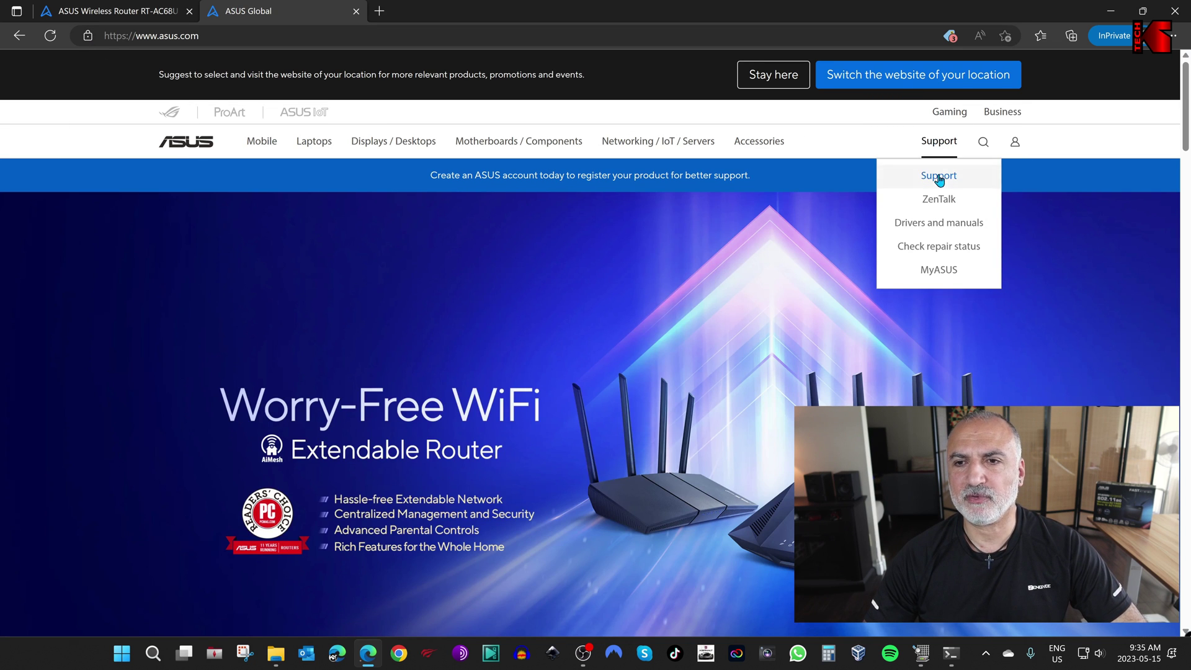
click(939, 177)
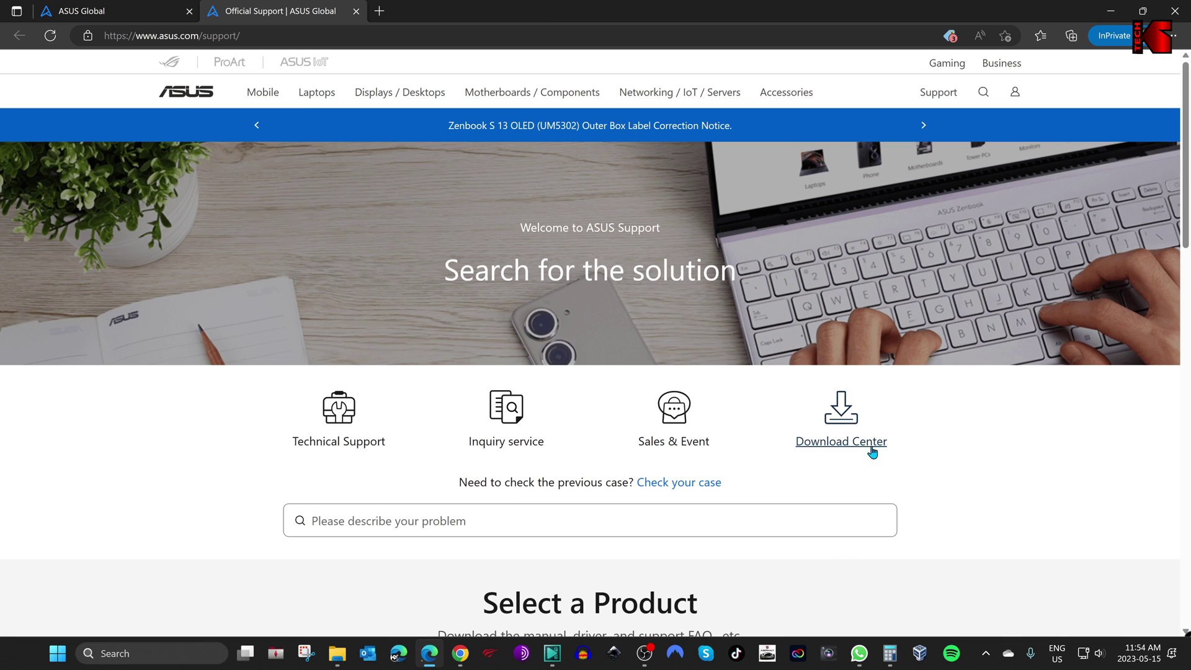
click(841, 415)
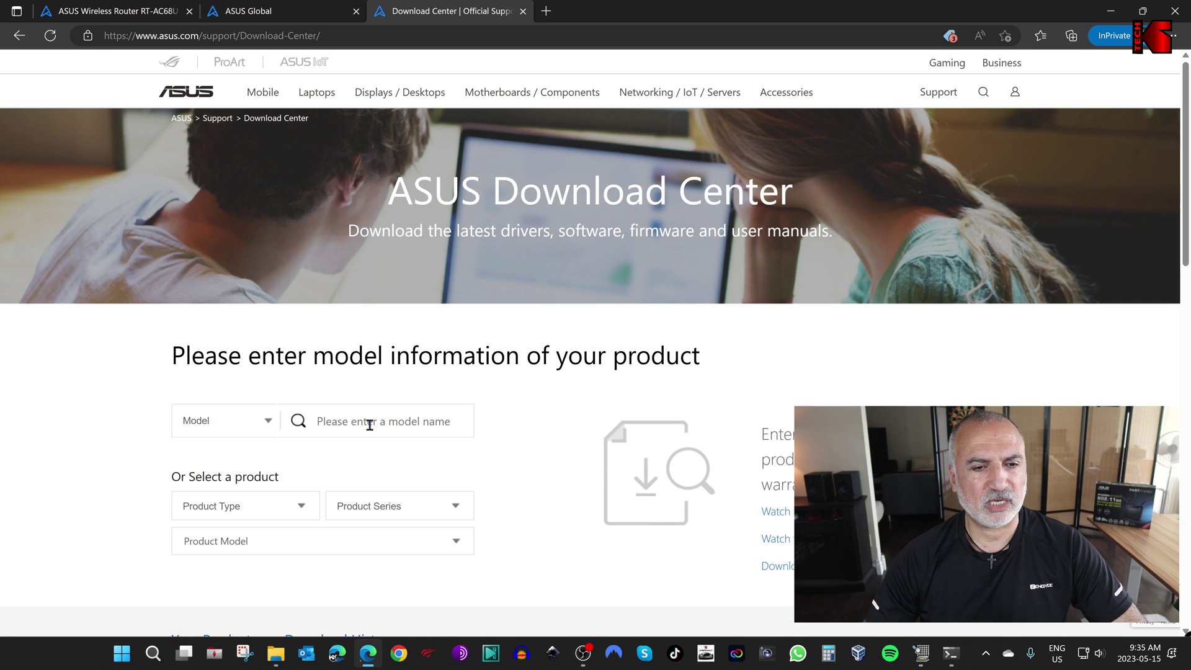
- After glancing at the router page, search the Download Center for rt-ac68u and pick RT-AC68U
click(130, 10)
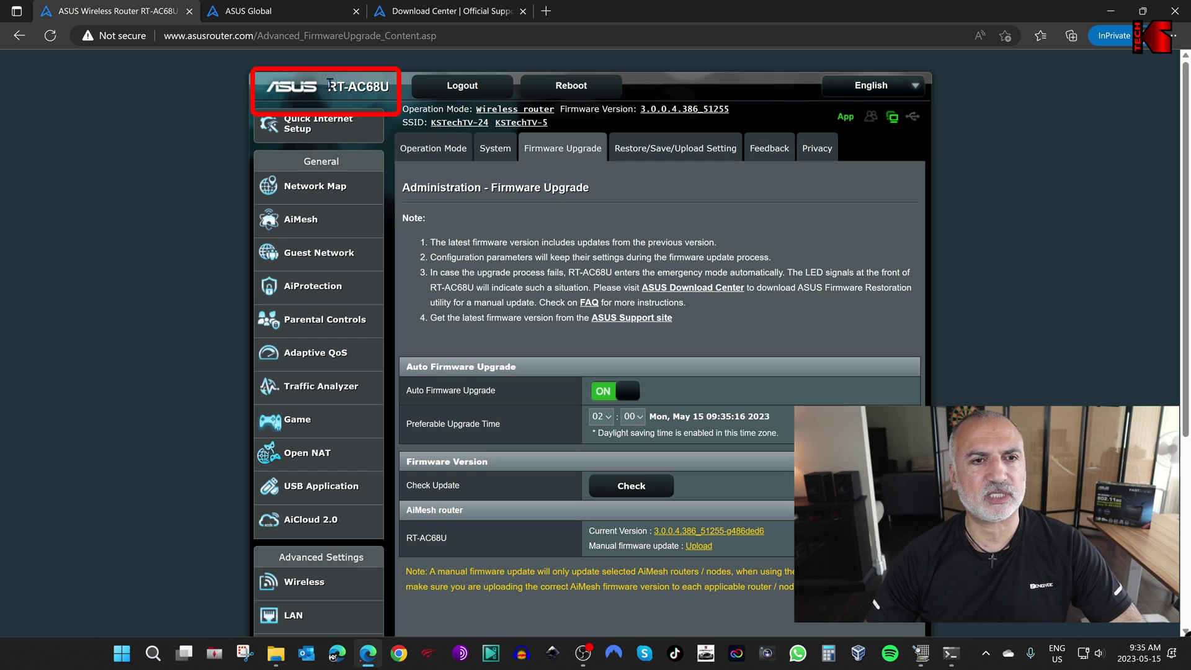
click(451, 19)
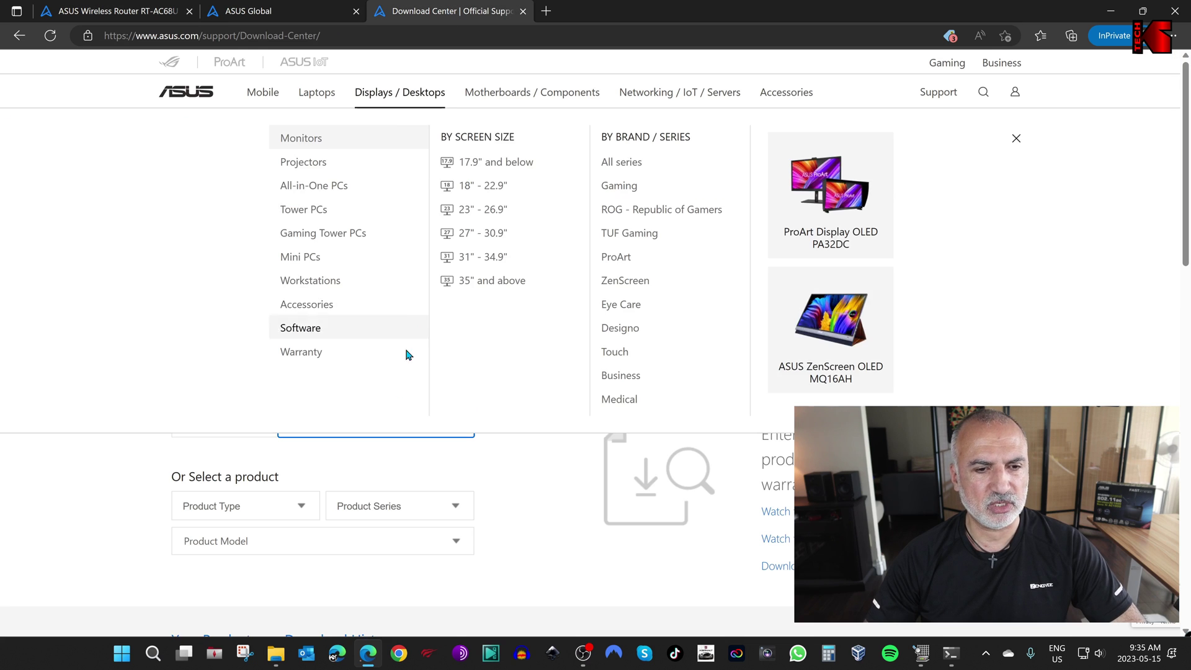
text(rt)
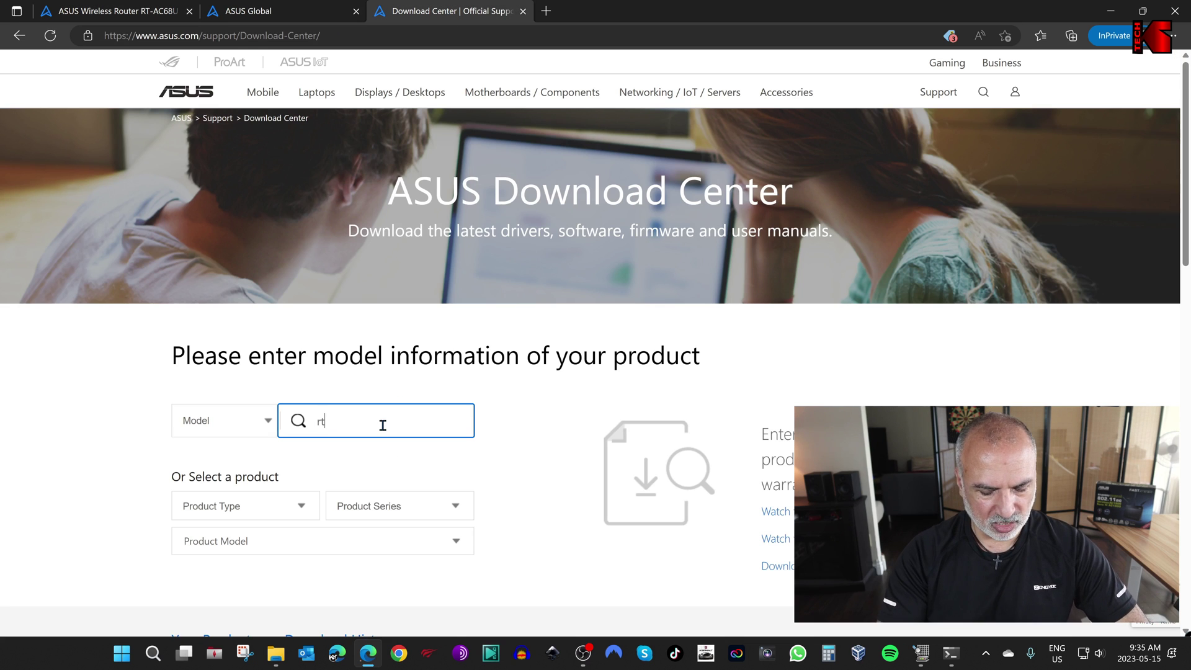
text(-ac6)
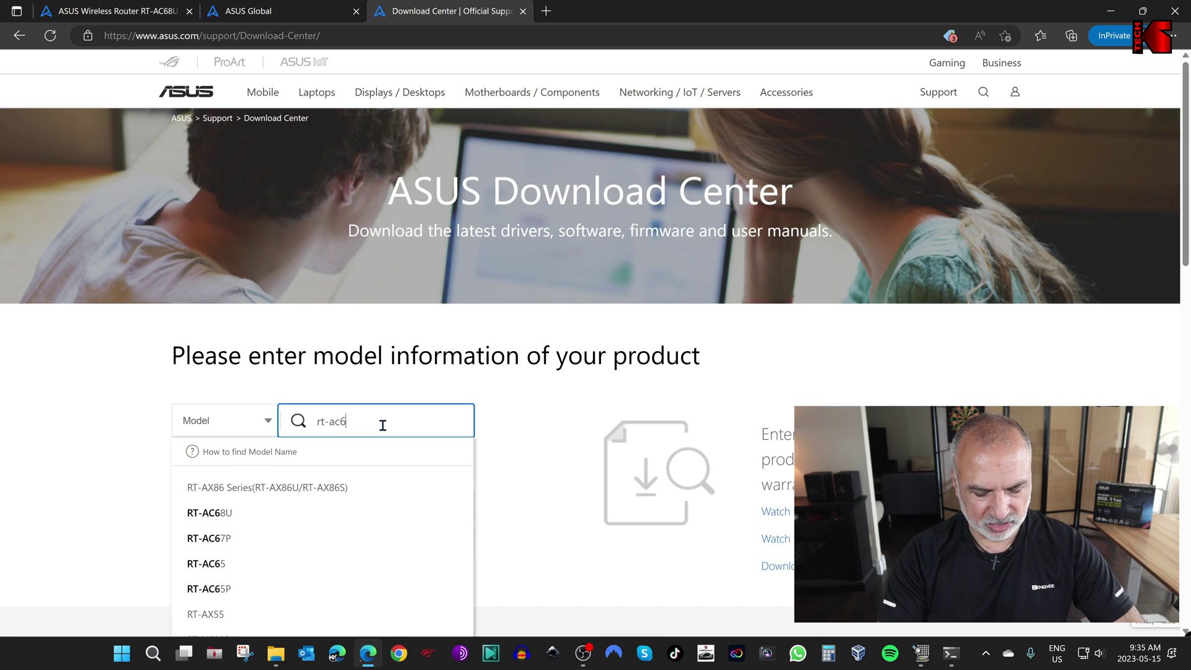
text(8u)
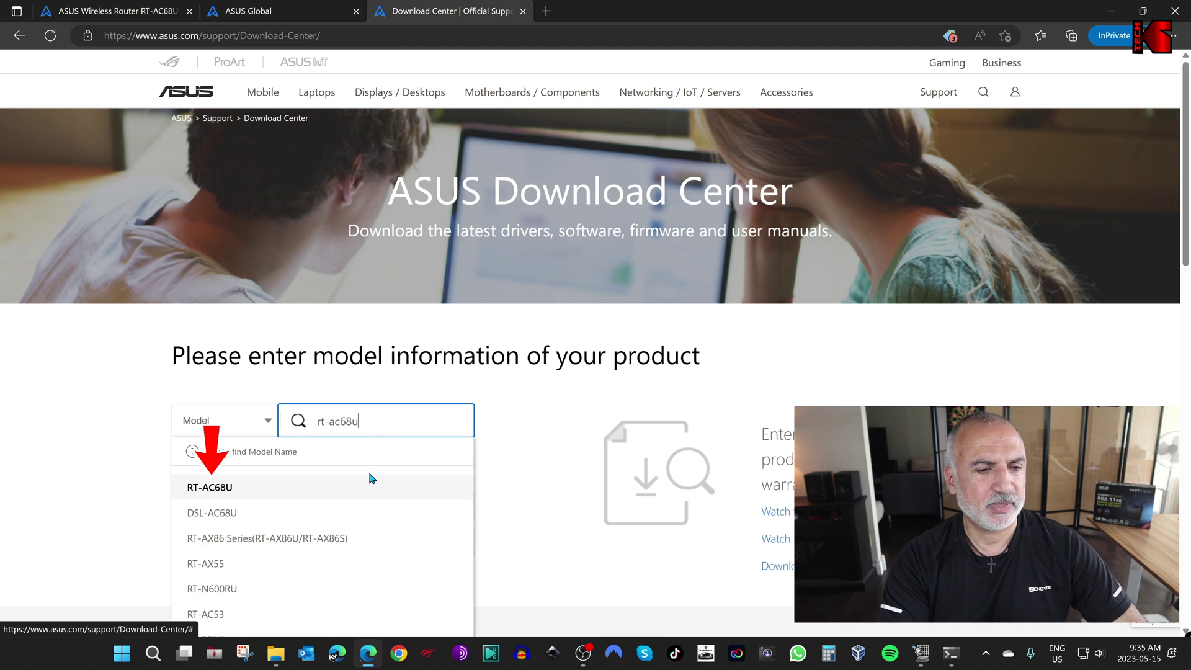
click(219, 494)
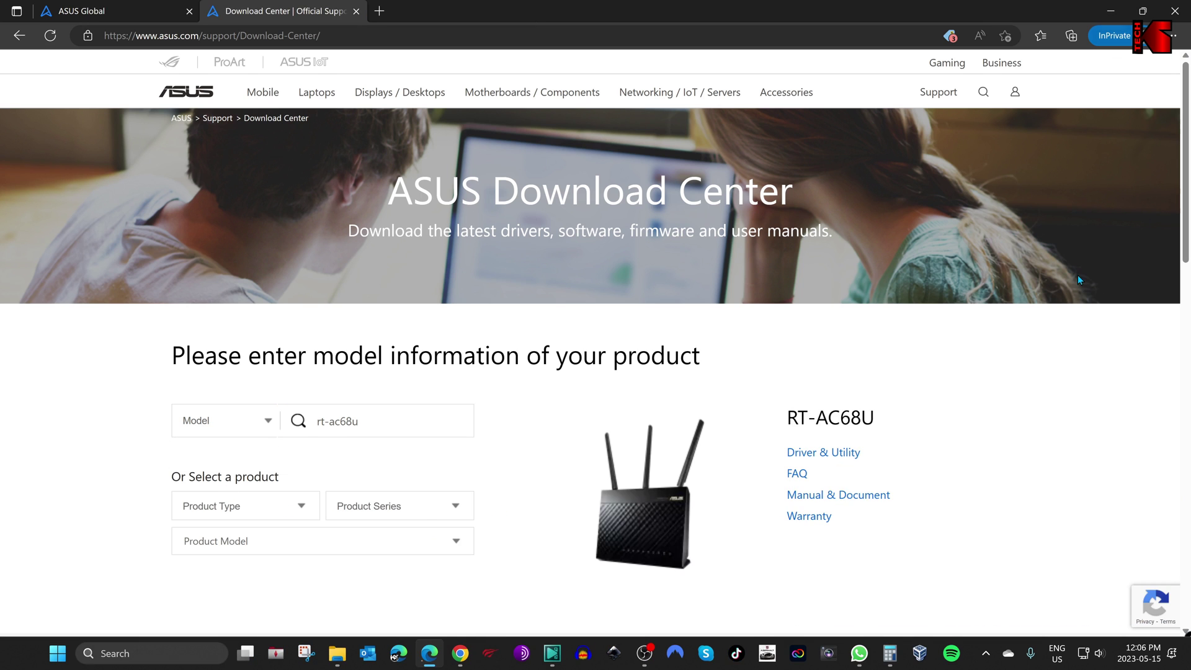
- Compare the router's installed version against the listing, then download firmware 3.0.0.4.386.51665
click(835, 453)
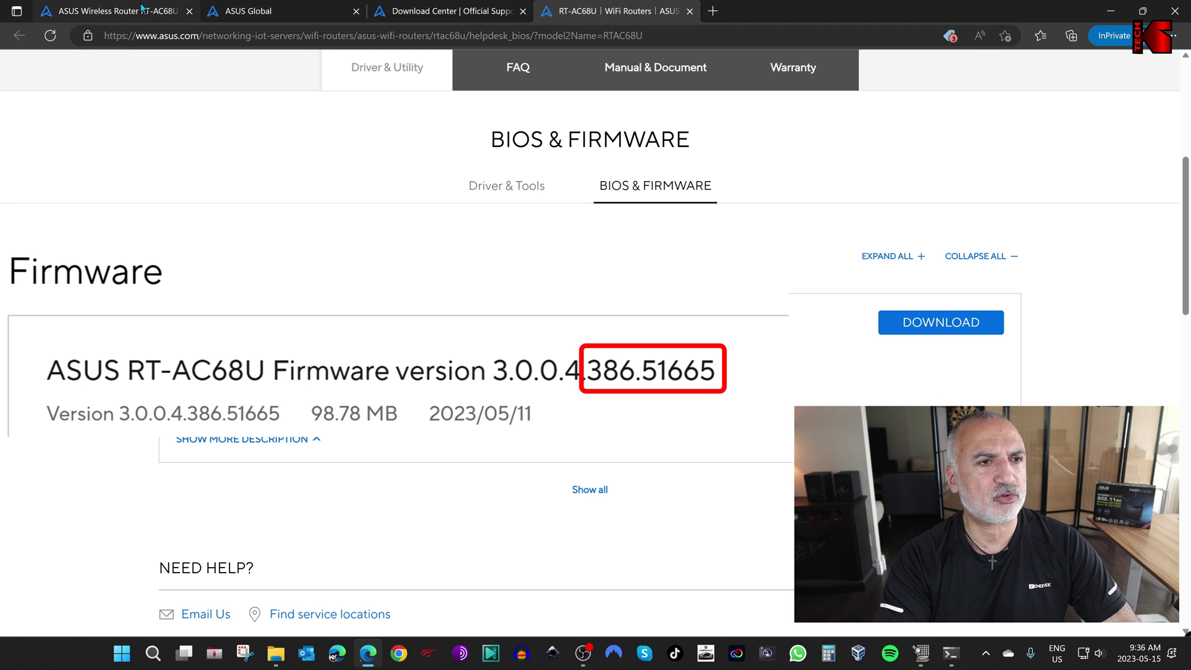
click(121, 10)
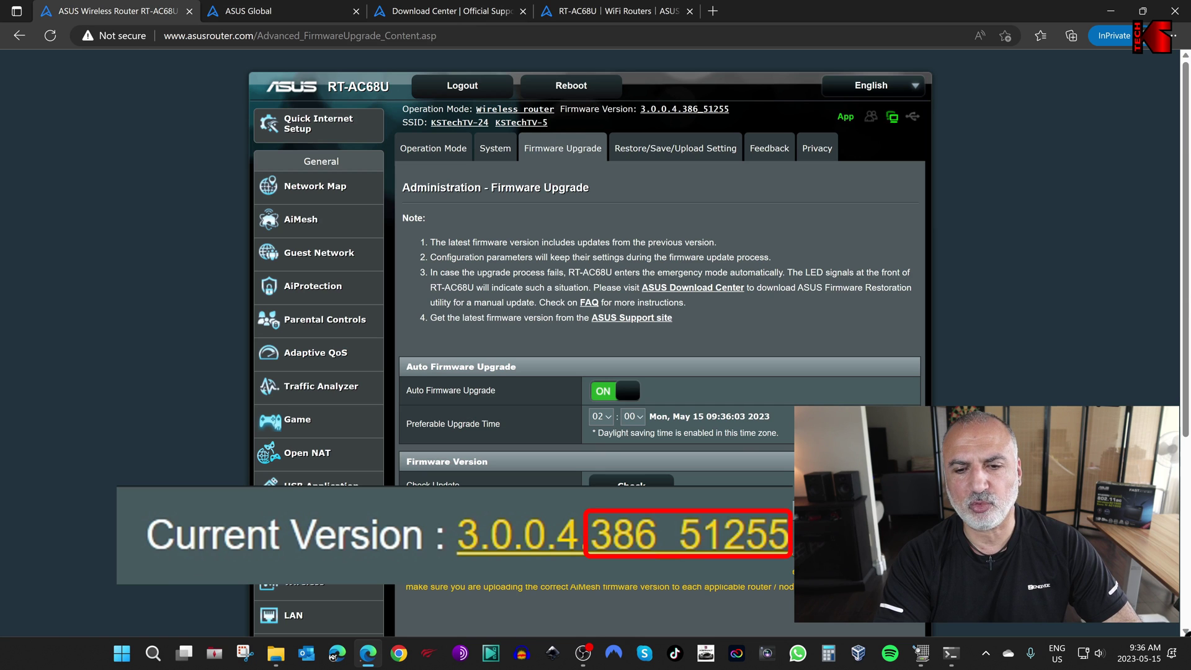
click(592, 10)
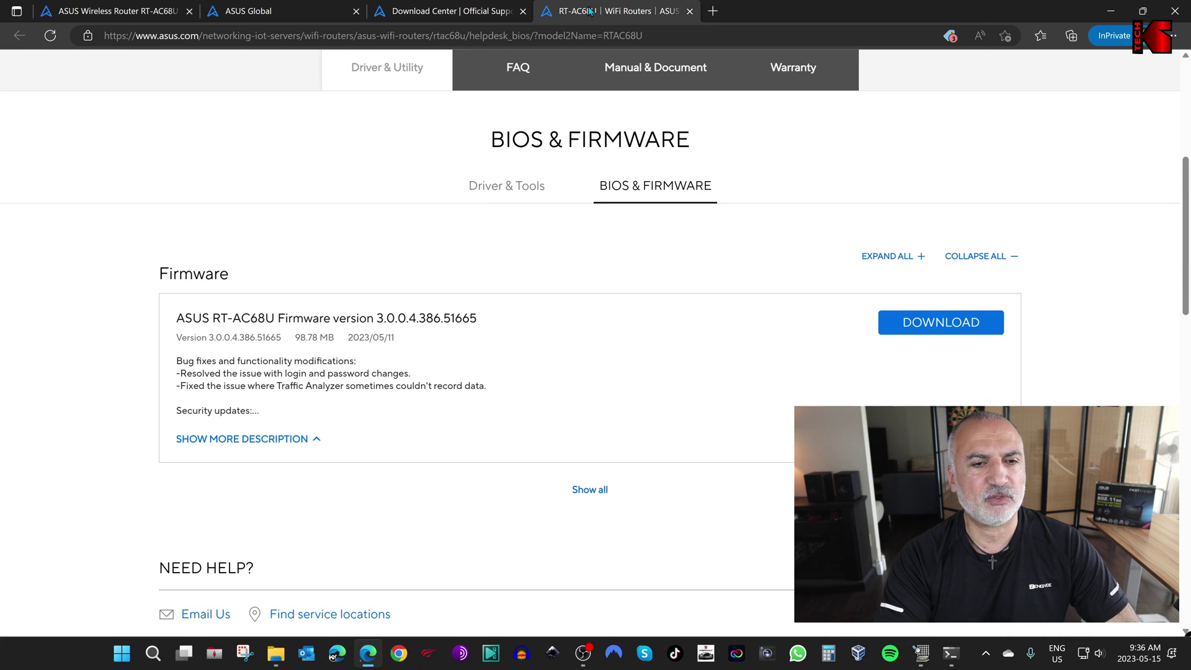
click(934, 325)
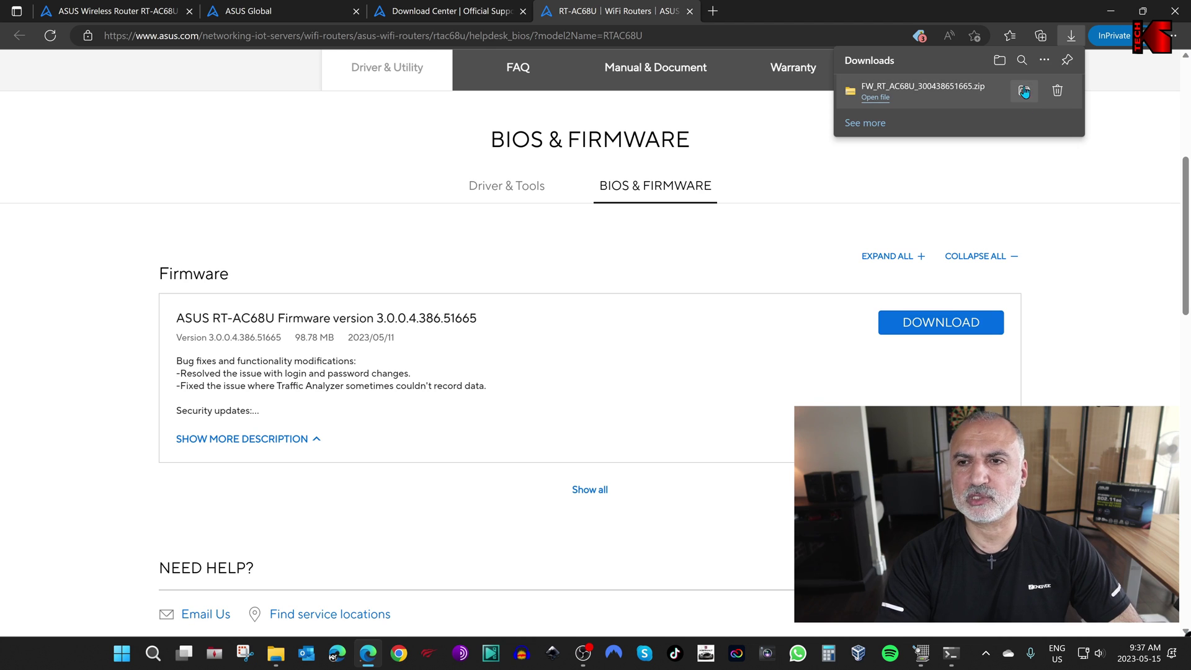
- Extract the downloaded firmware zip in Downloads, revealing the RT-AC68U_3.0.0.4_386_51665 .trx file
click(1026, 93)
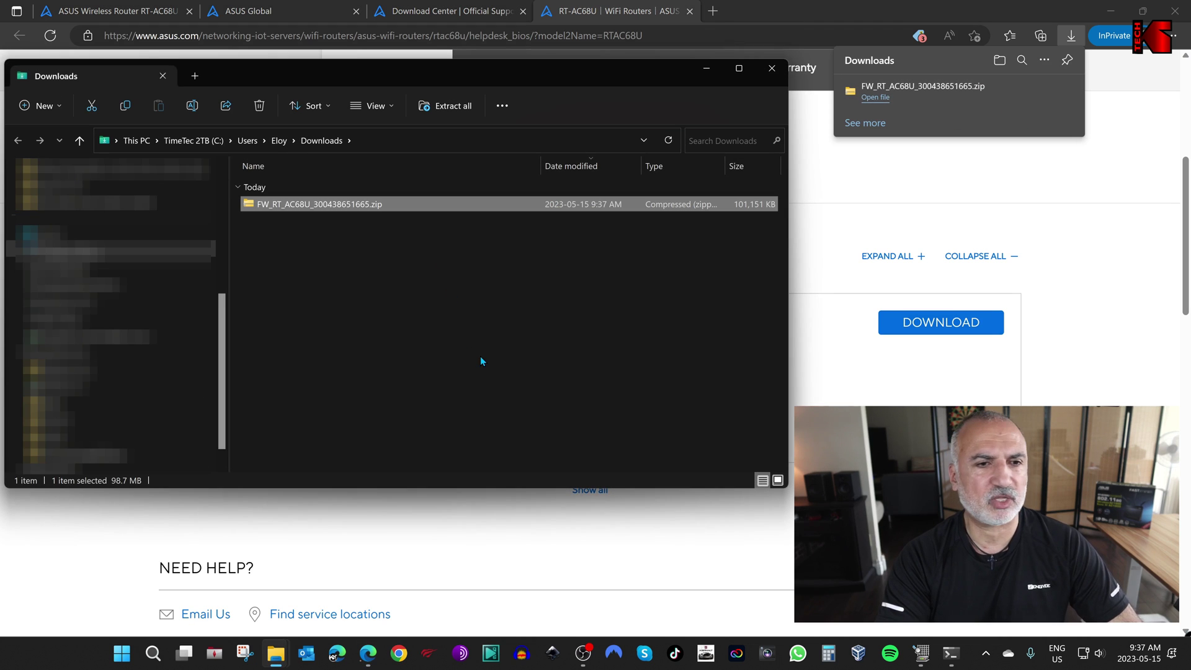
mouse_move(319, 204)
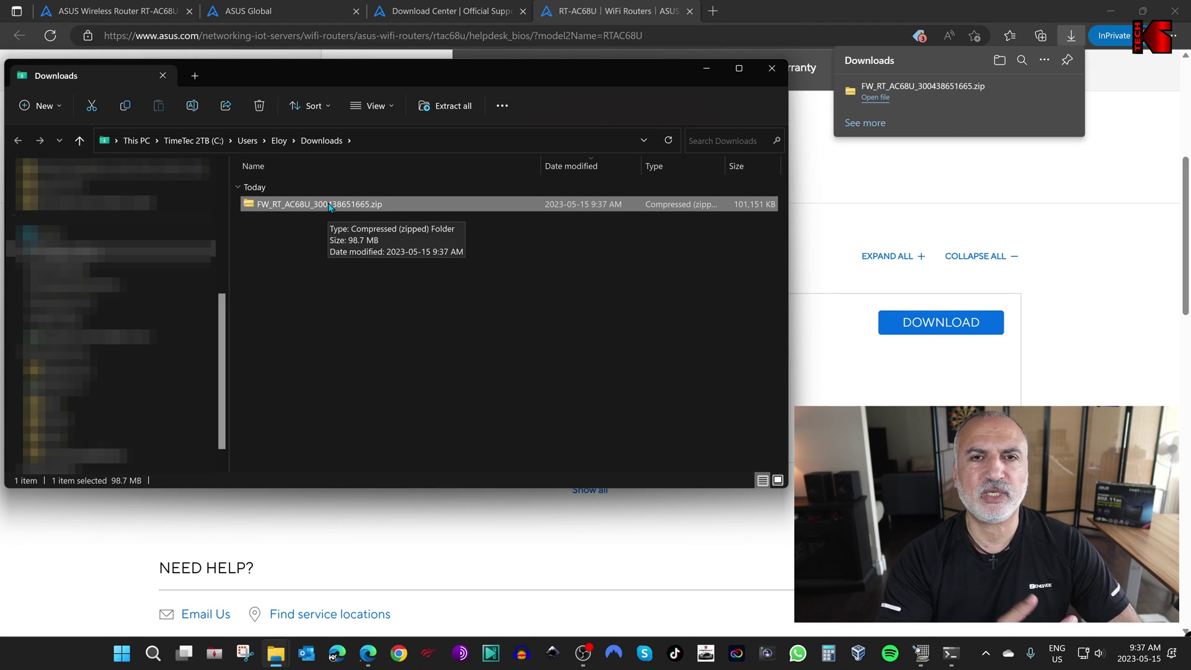
right_click(329, 203)
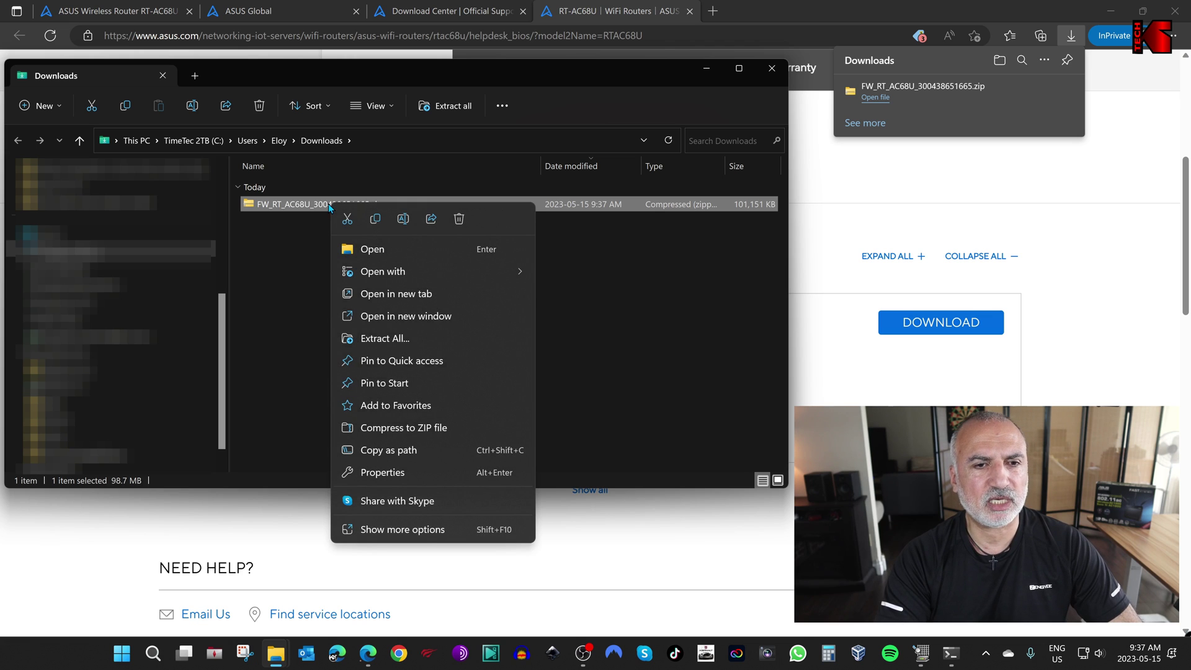
click(410, 339)
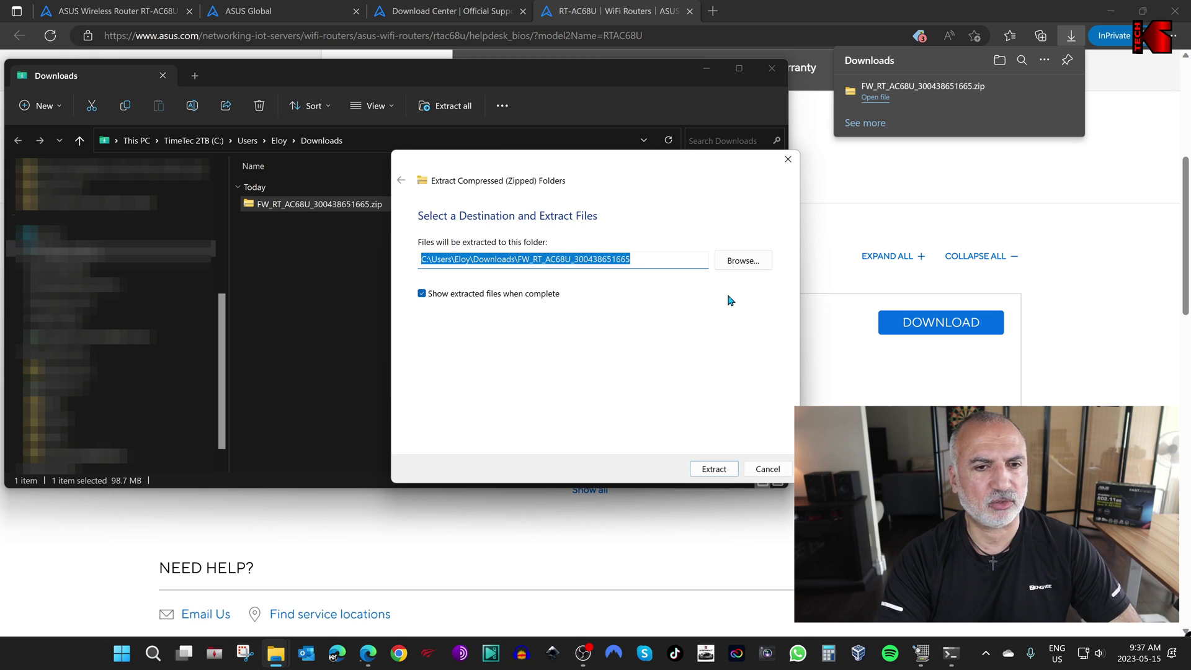
click(710, 473)
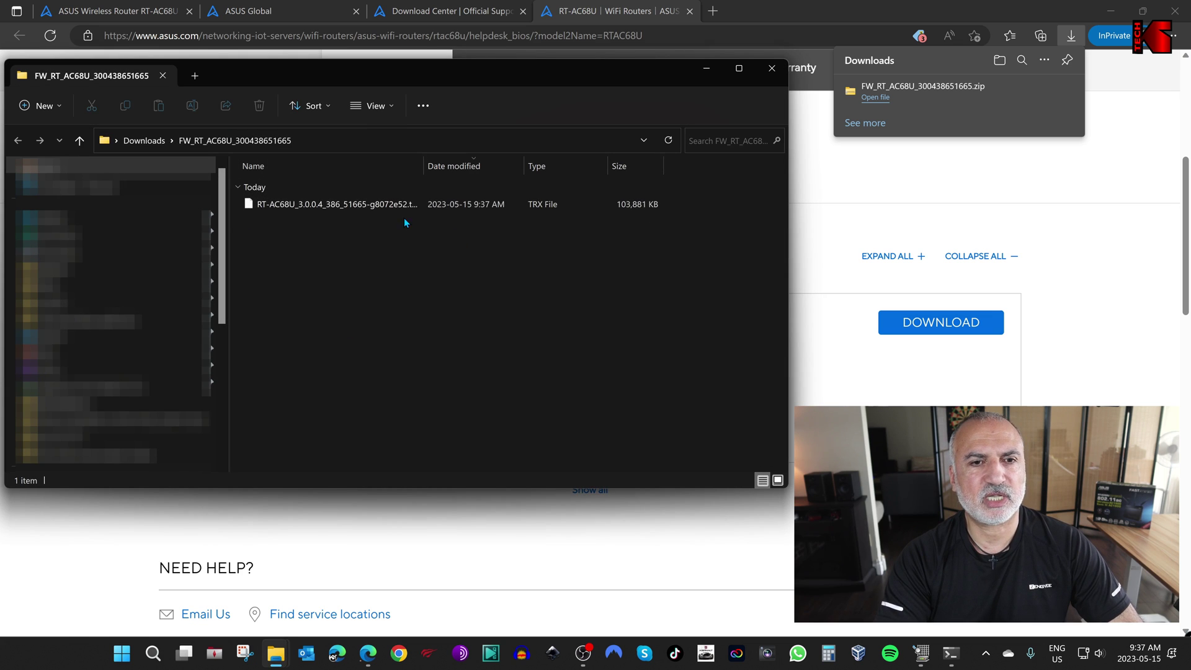
double_click(424, 173)
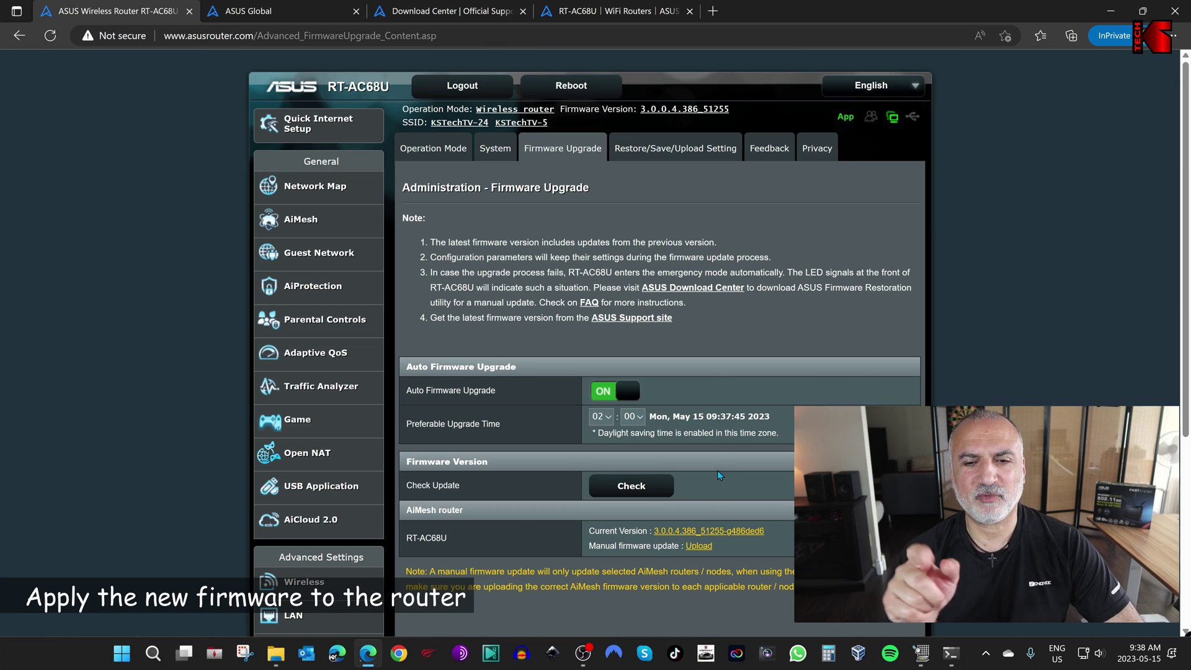
- Upload the extracted .trx file from Downloads > FW_RT_AC68U as a manual firmware update
click(700, 547)
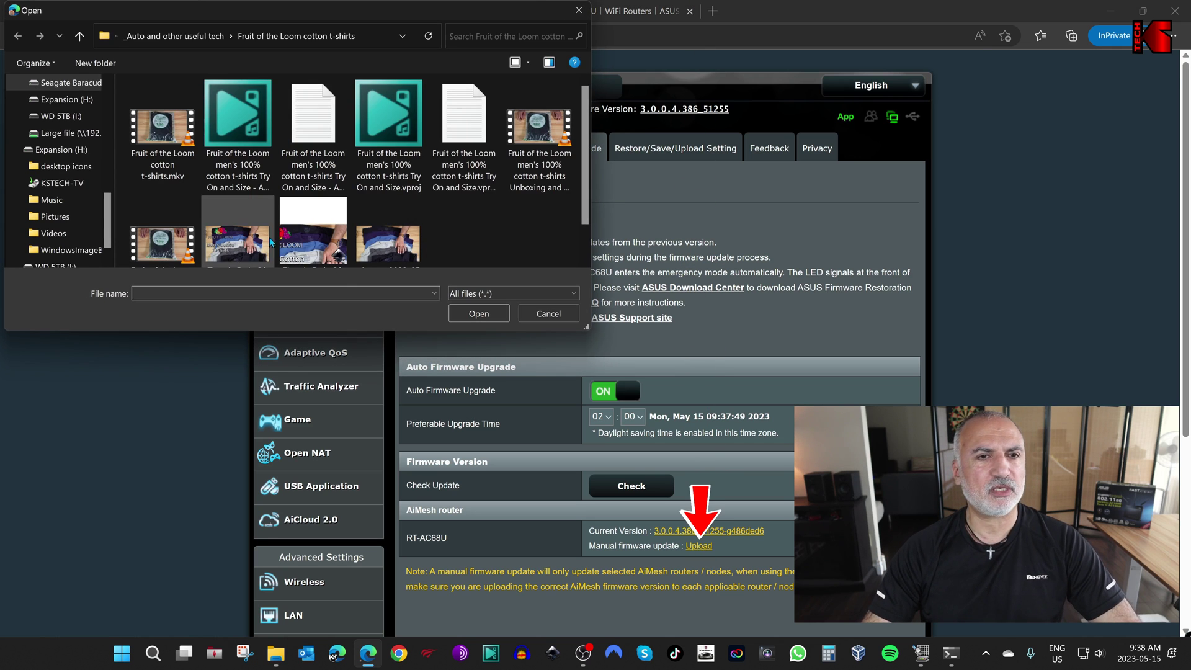
scroll(56, 136, up, 5)
click(56, 136)
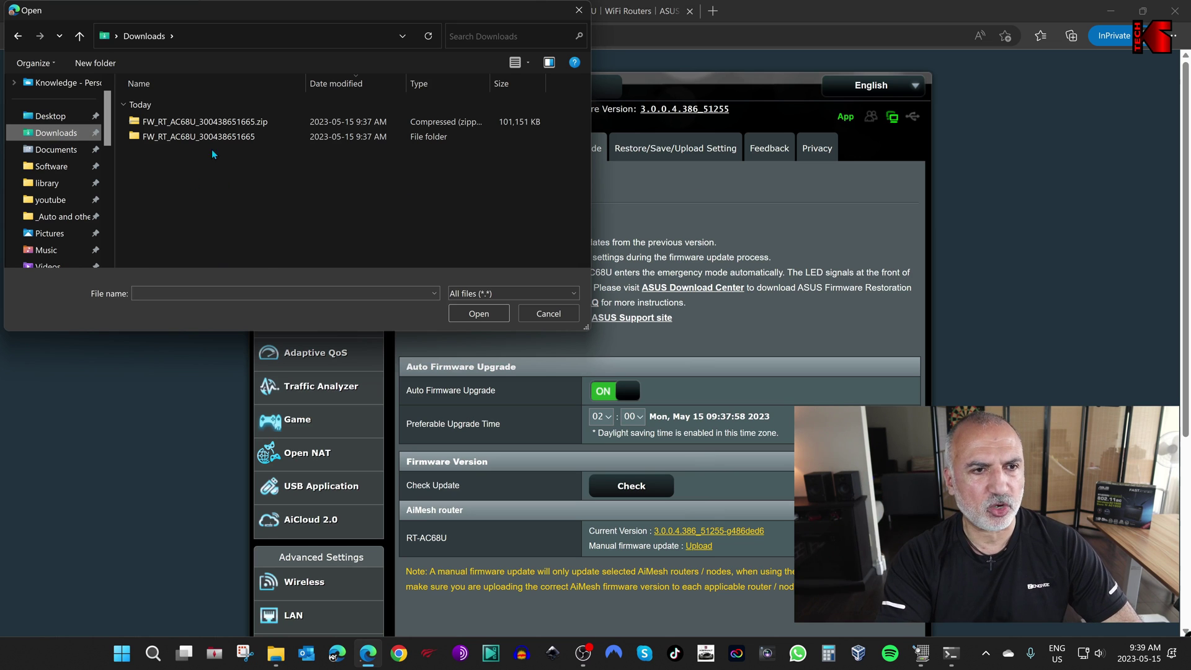
double_click(177, 138)
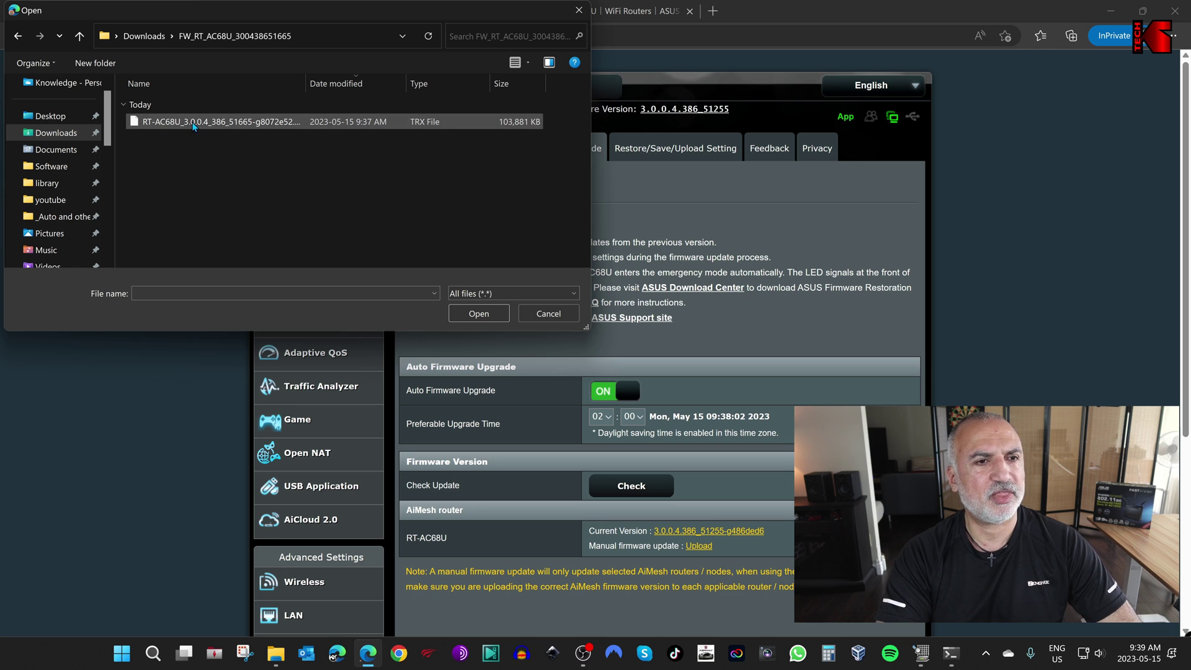
click(194, 125)
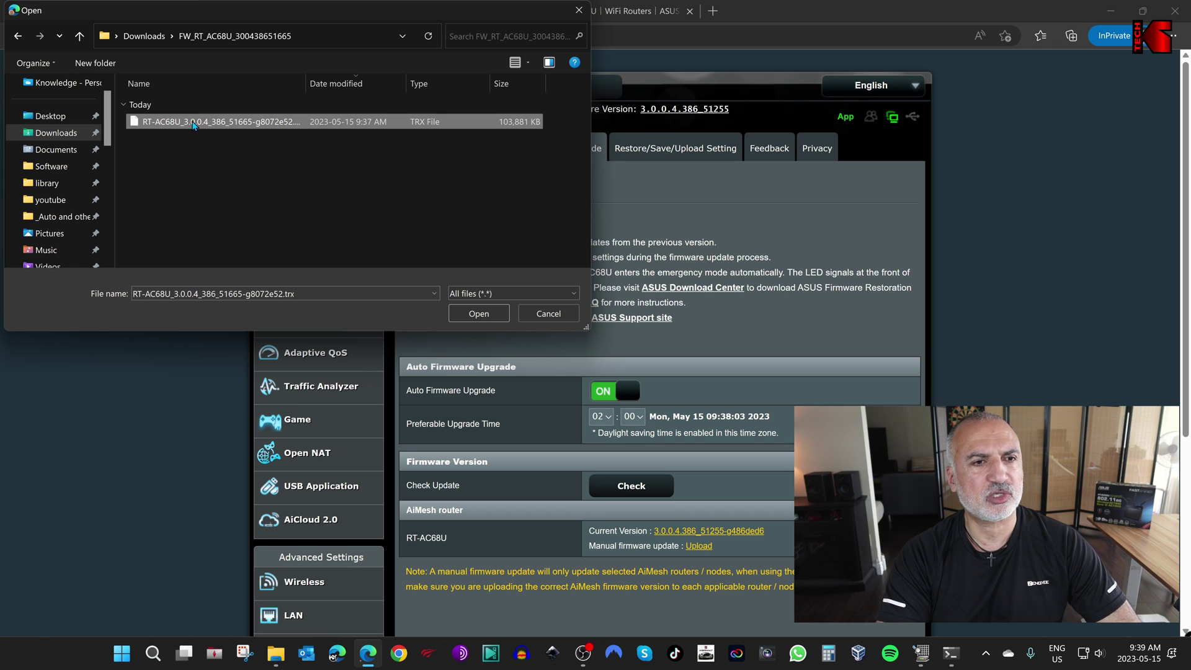
click(478, 314)
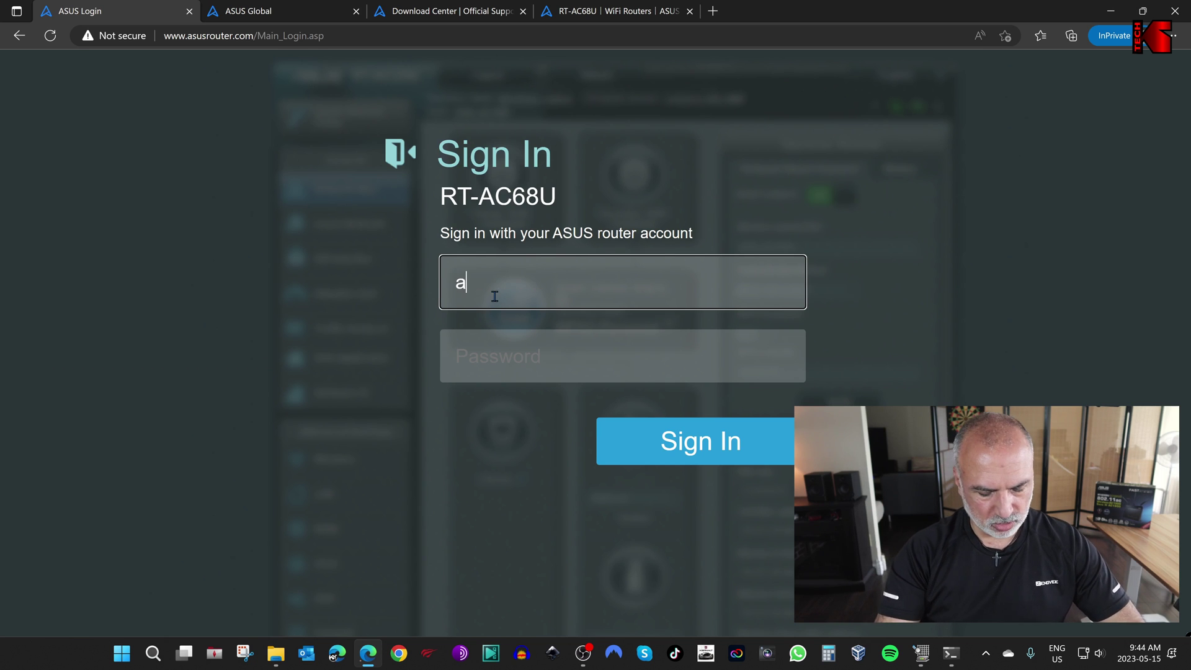
text(in)
- Enter the router credentials on the Sign In page to reach the dashboard reporting 3.0.0.4.386_51665
key(Tab)
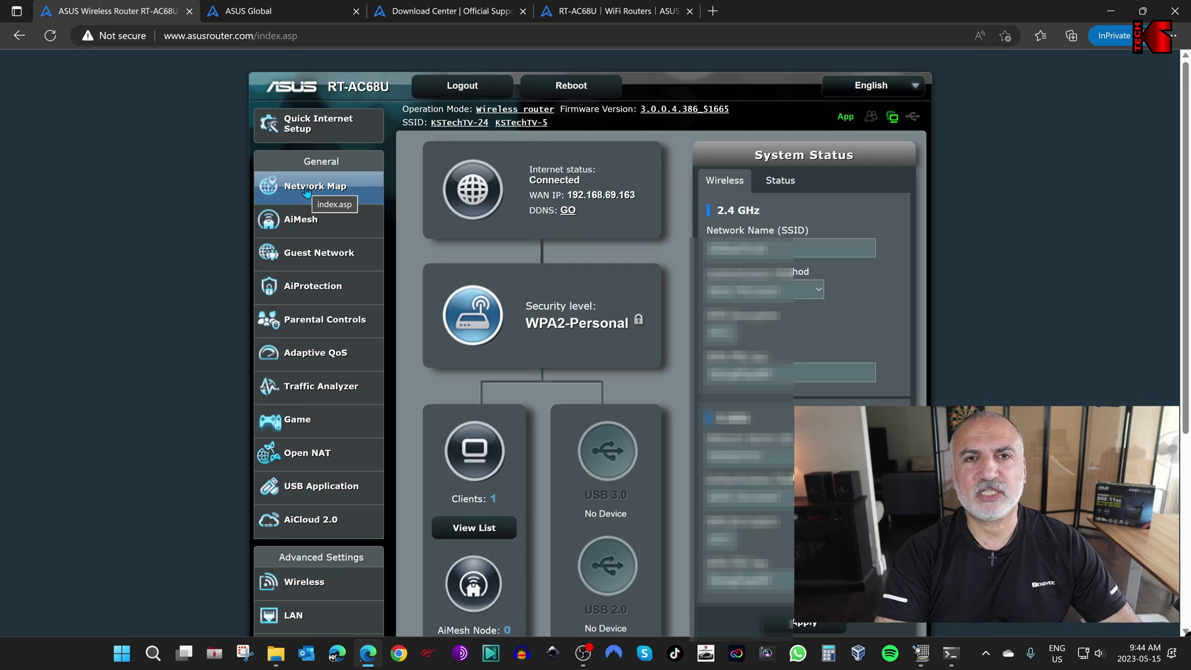